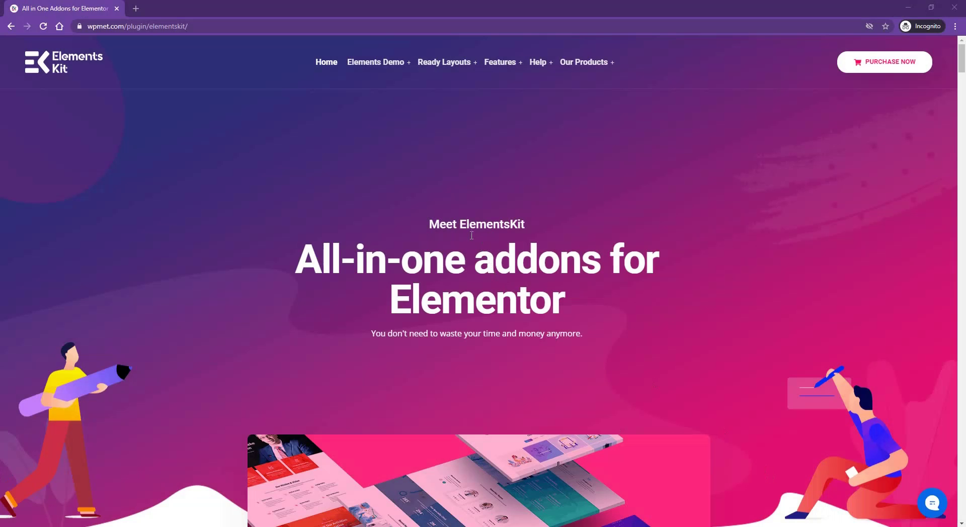
Step: Open the ElementsKit Post List widget demo and review its vertical, horizontal, dark, light and overlay image styles
mouse_move(379, 70)
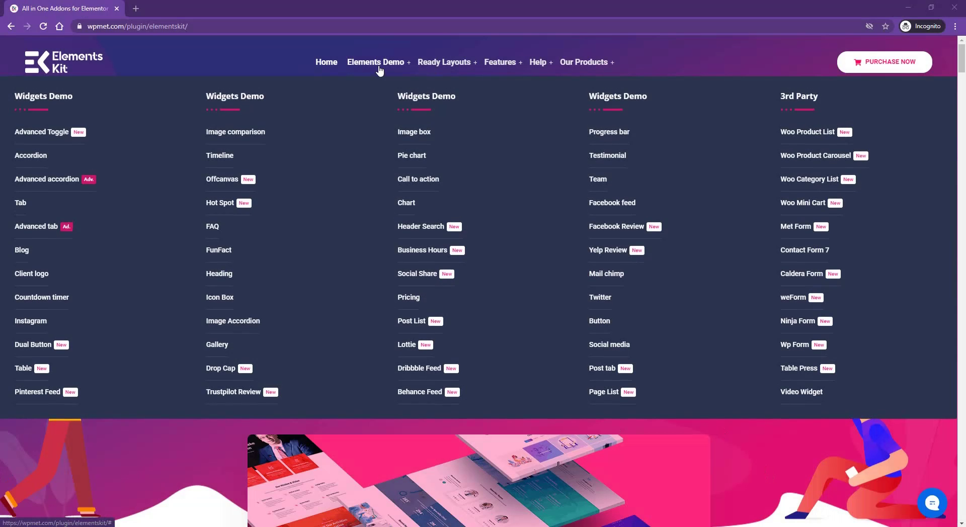
left_click(417, 325)
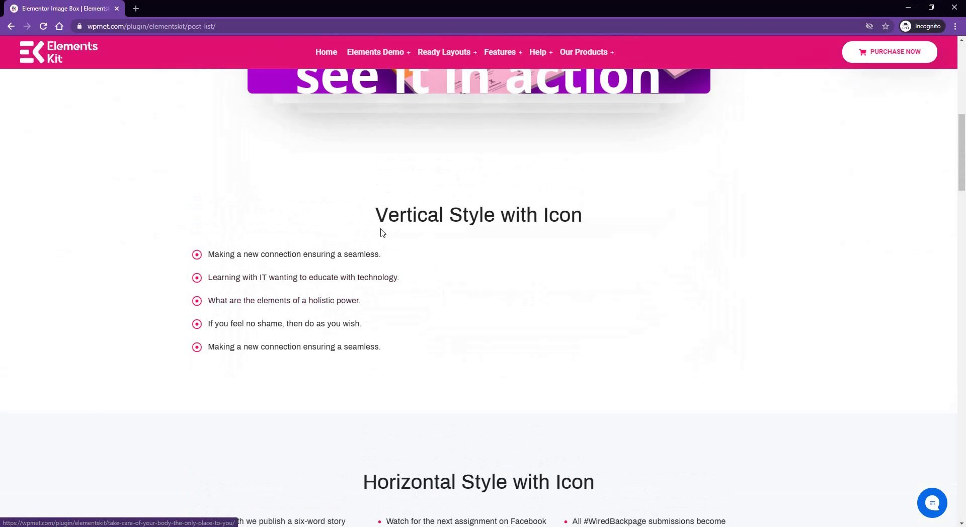
scroll(384, 235, "down", 1)
scroll(385, 238, "down", 4)
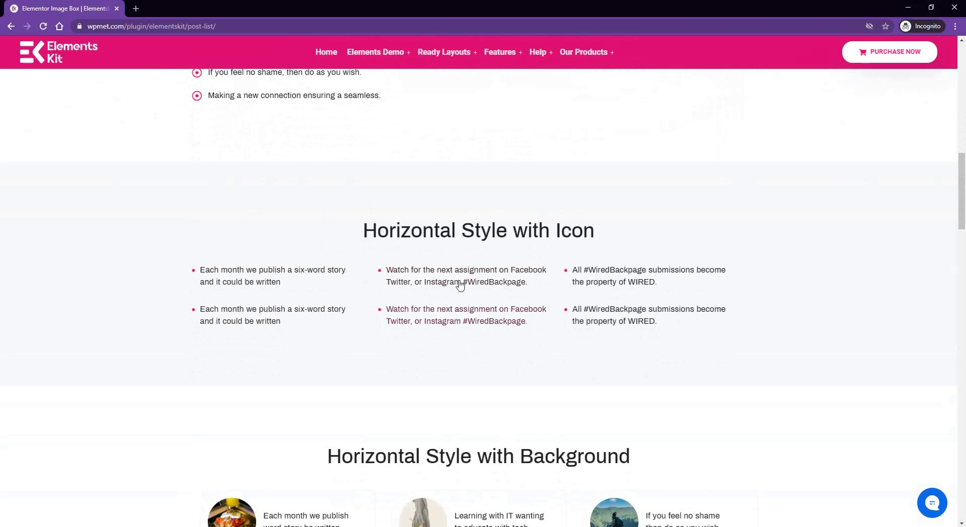
scroll(274, 225, "down", 6)
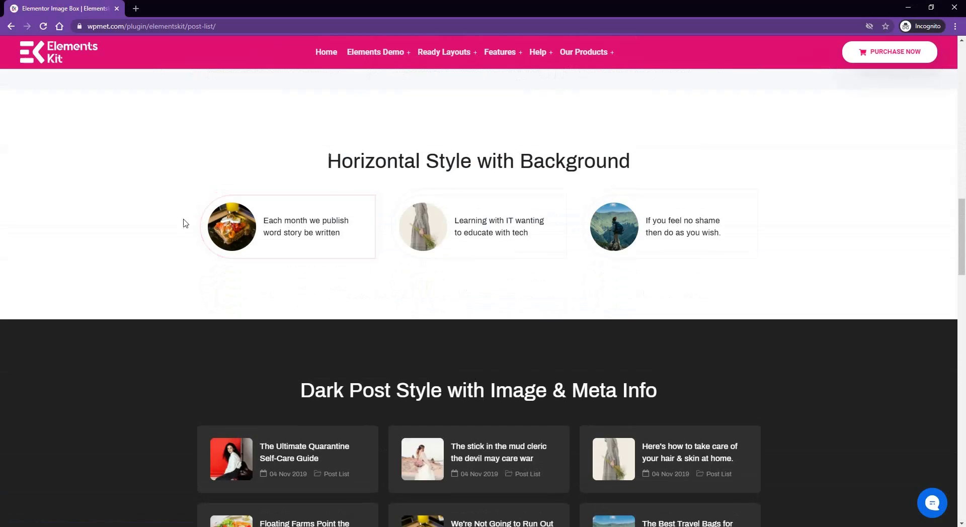
scroll(188, 242, "up", 1)
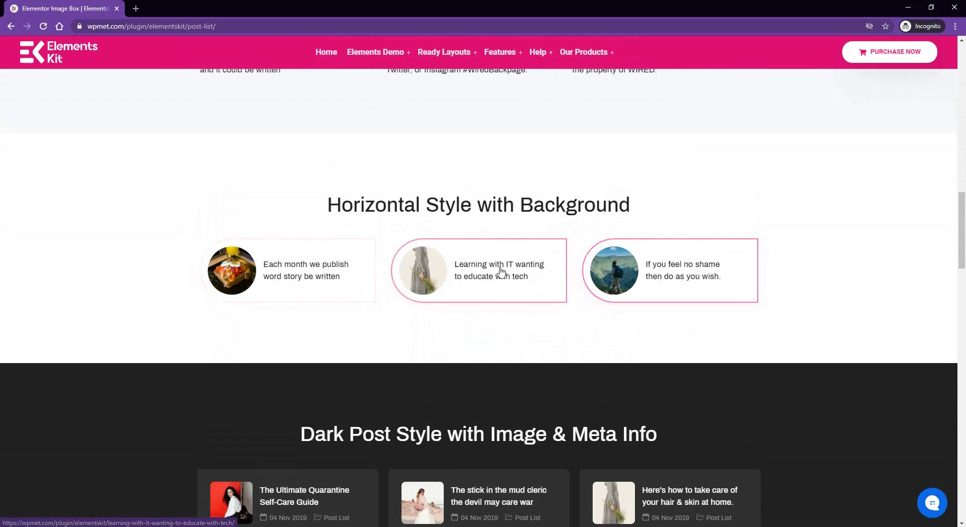
scroll(675, 275, "down", 3)
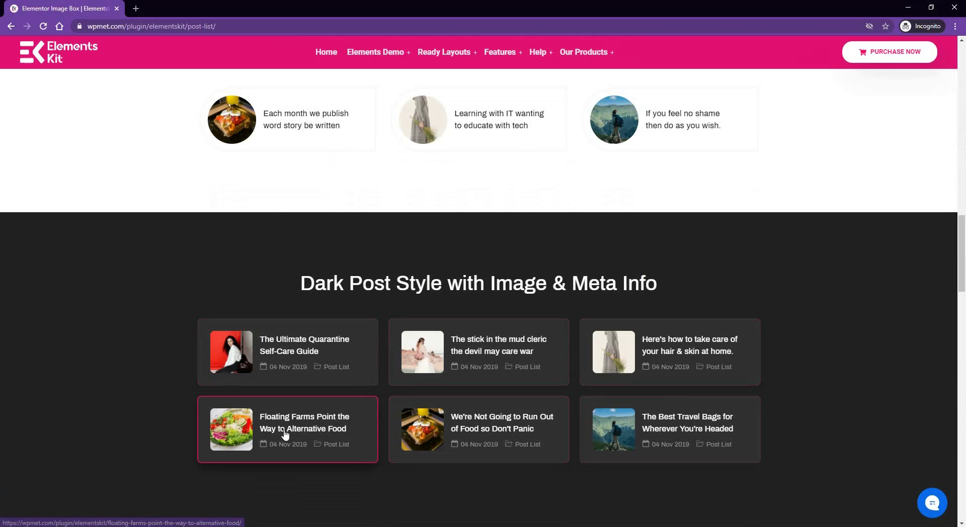
scroll(284, 425, "down", 6)
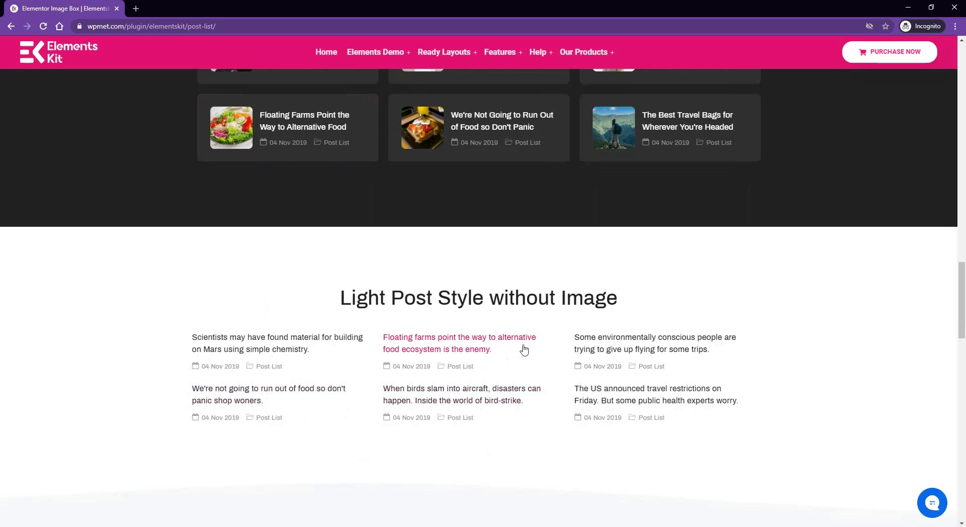
scroll(142, 350, "down", 6)
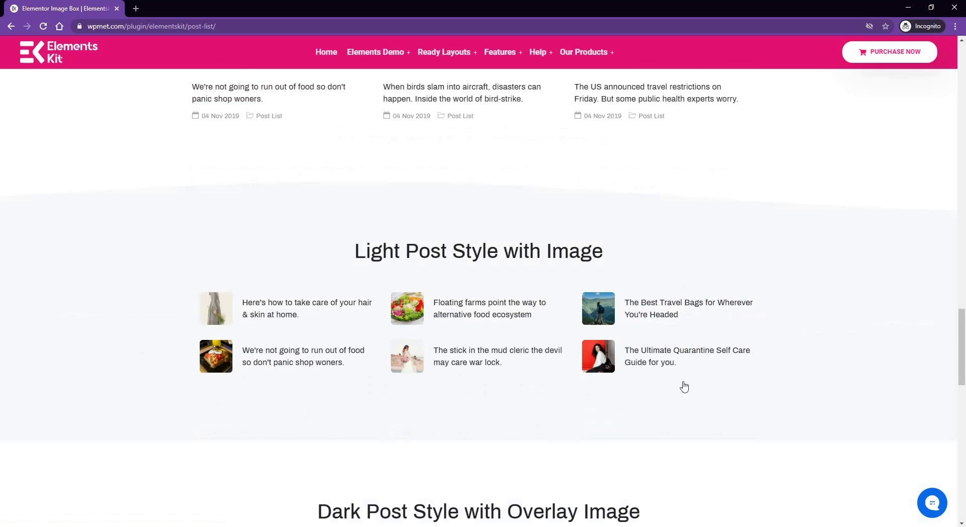
scroll(436, 413, "down", 5)
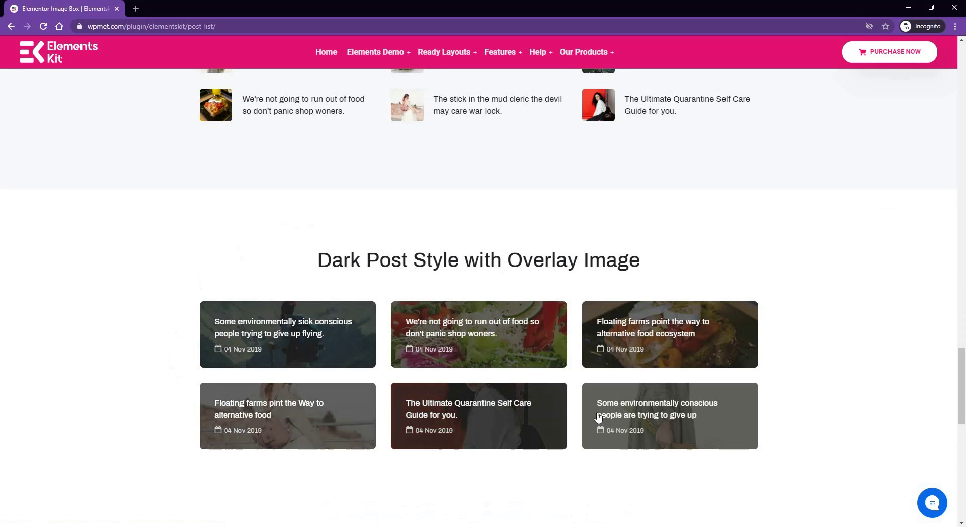
scroll(279, 345, "down", 1)
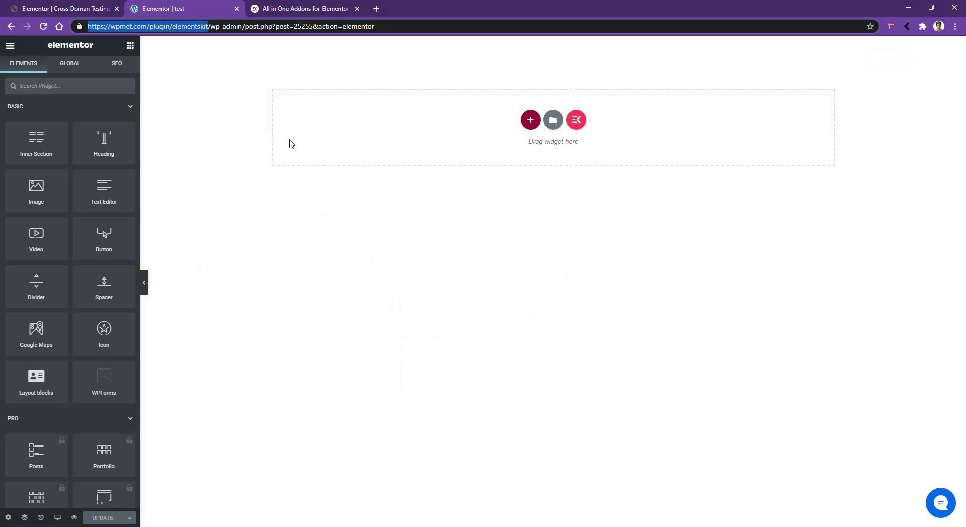
Step: Switch to the Elementor editor, search the widgets for "post li" and place the Post List widget on the page
left_click(62, 91)
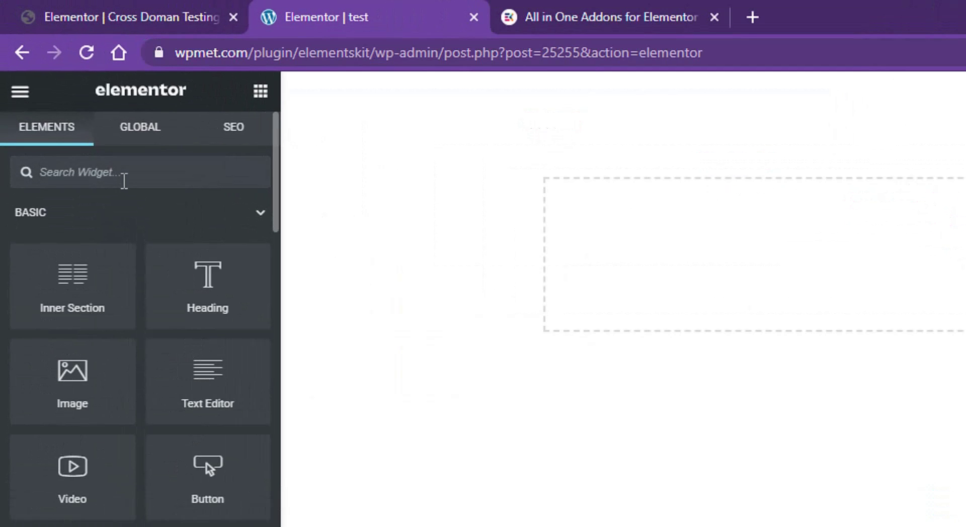
type("post li")
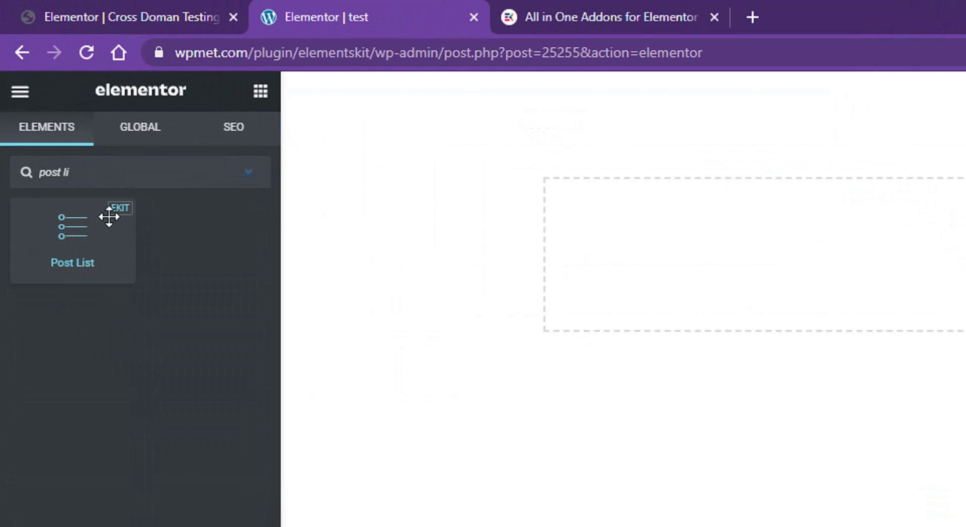
left_click_drag(74, 242, 941, 257)
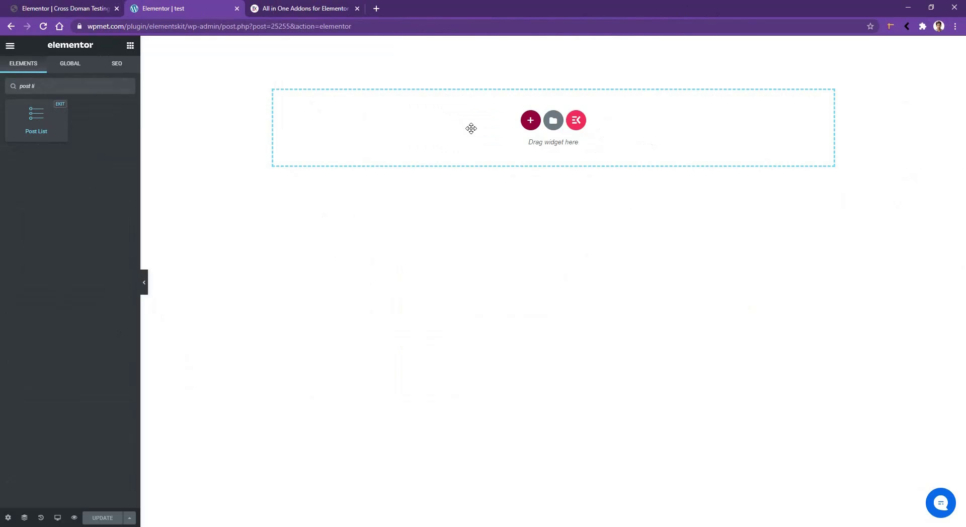
left_click_drag(470, 129, 471, 128)
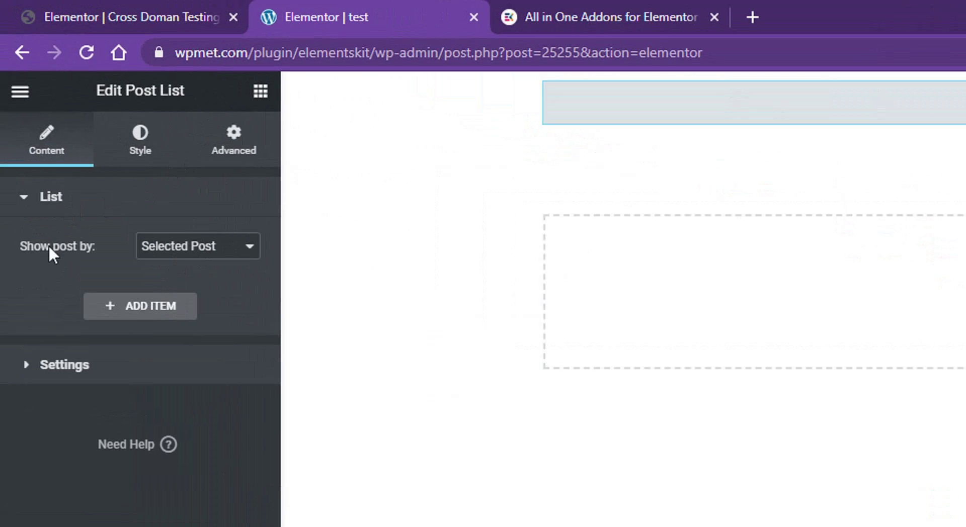
Step: Set the list to show posts by Recent Post with a post limit of 10, and change the source to Popular Post
left_click(173, 244)
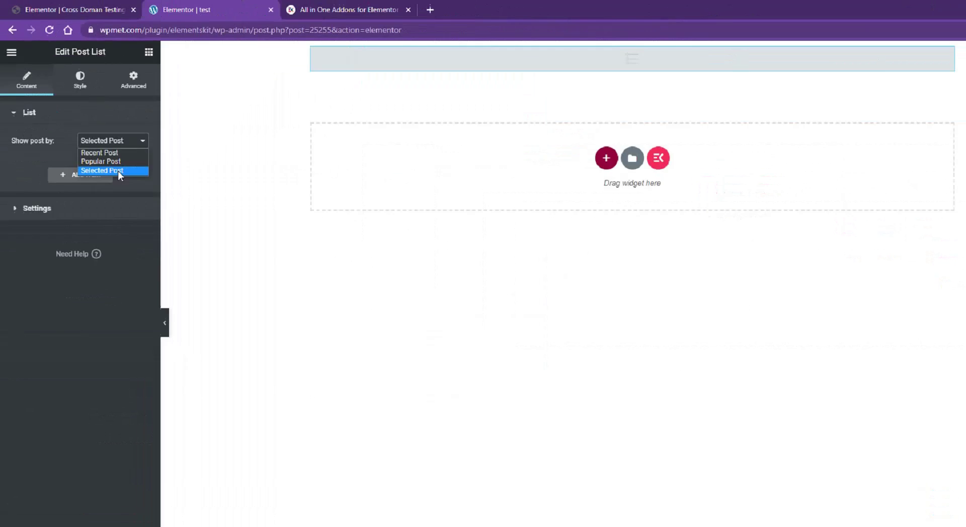
left_click(175, 267)
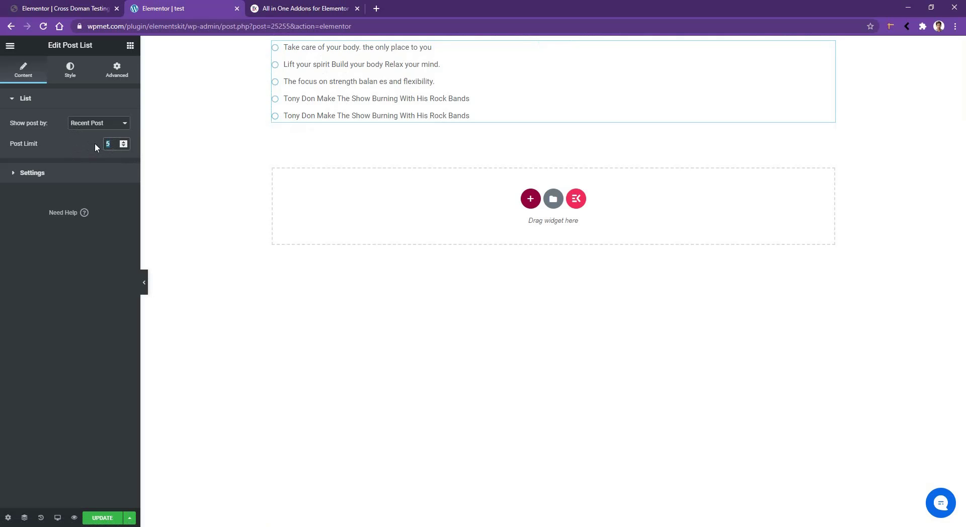
type("10")
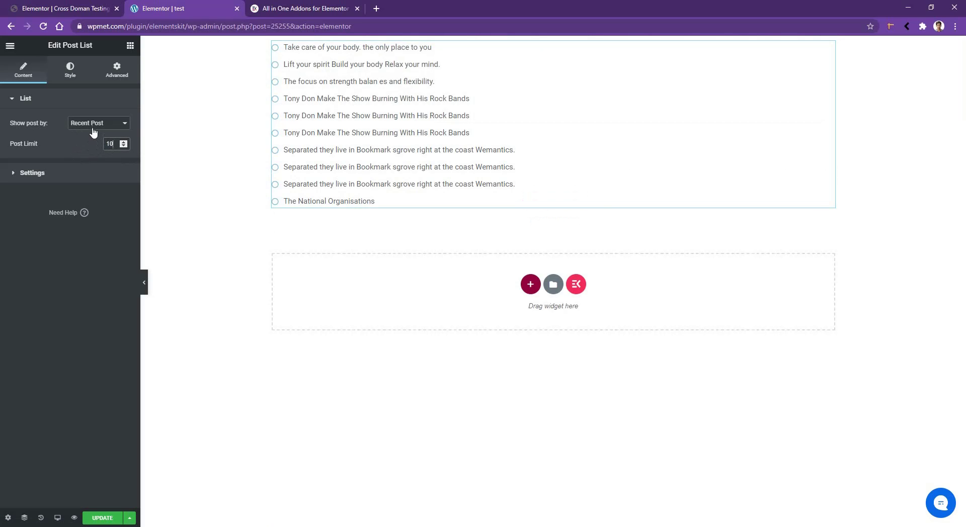
left_click(93, 124)
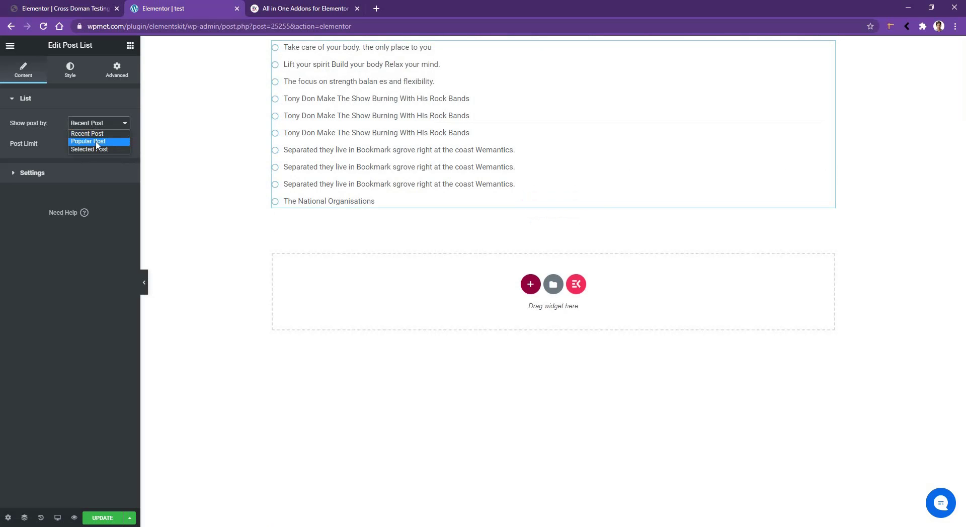
left_click(94, 141)
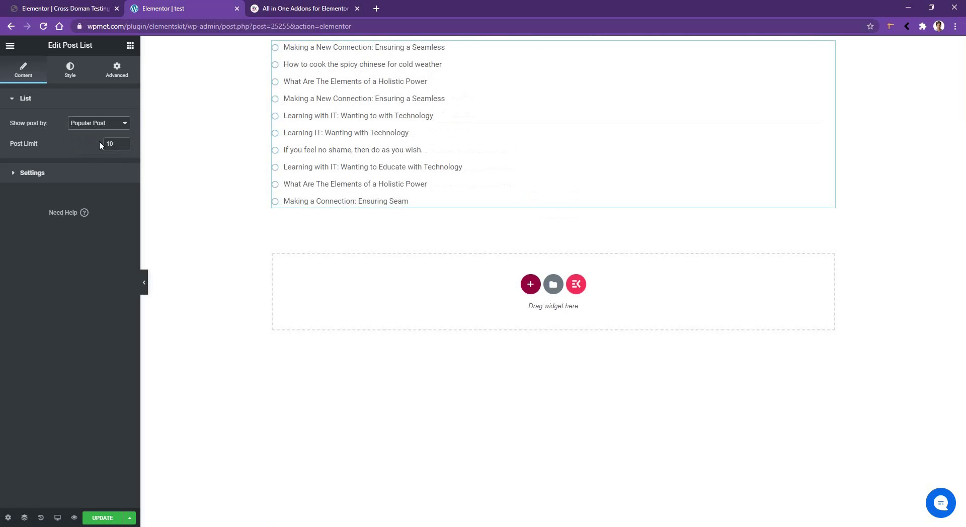
Step: Show posts by Selected Post and add a first item linked to the post "Take care of your body. the only place to you"
left_click(93, 125)
left_click(92, 149)
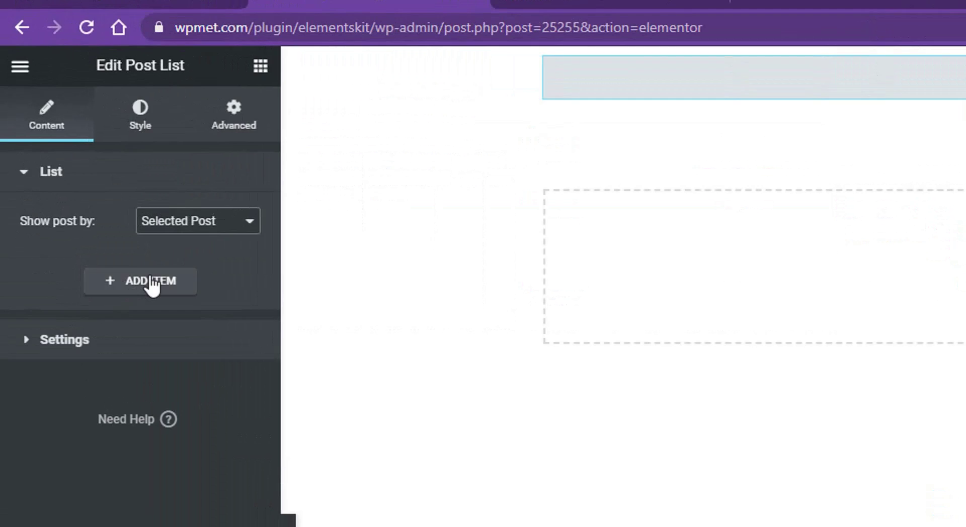
left_click(151, 281)
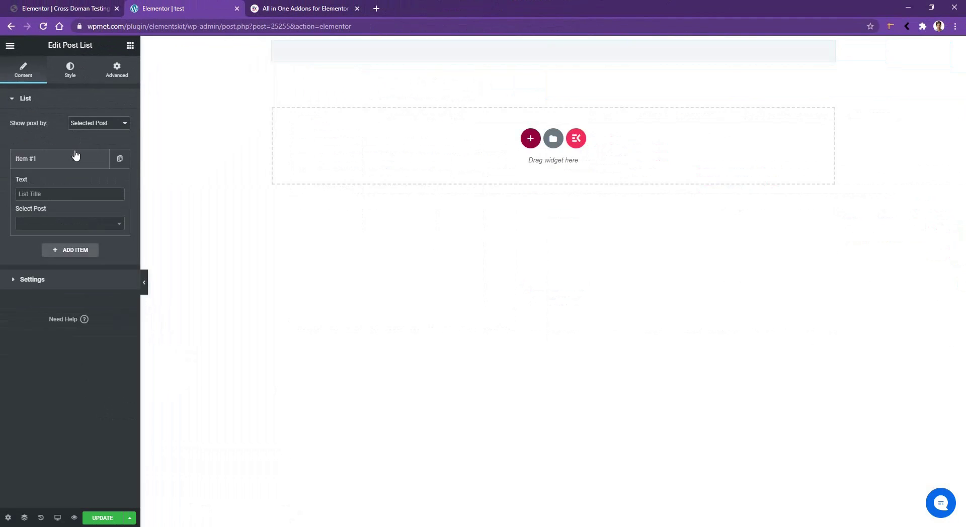
left_click(42, 227)
left_click(44, 259)
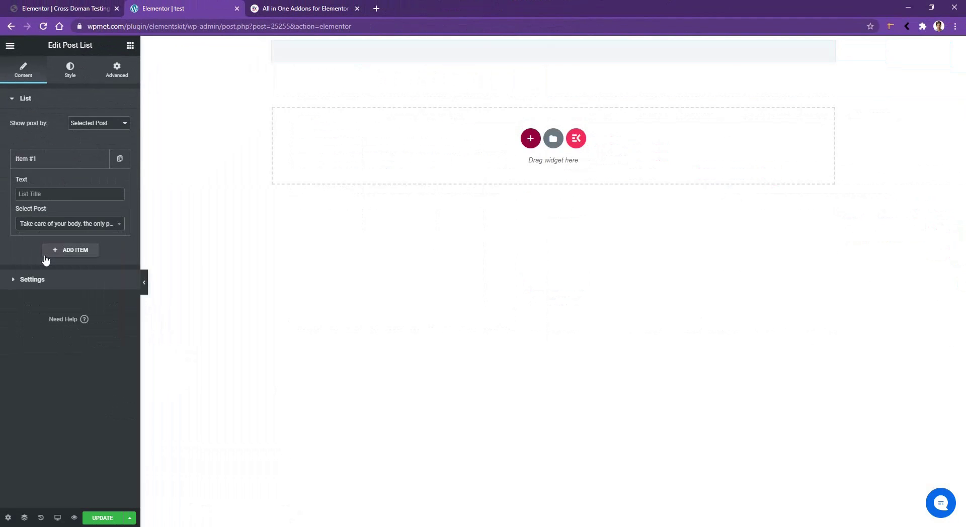
Step: Add a second list item linked to the post "Lift your spirit Build your body Relax your mind."
left_click(58, 250)
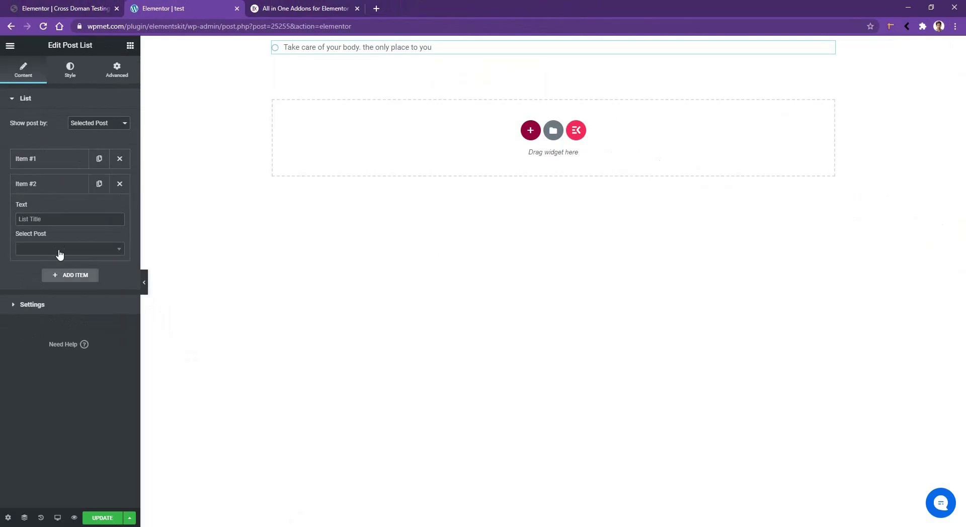
left_click(59, 252)
left_click(54, 297)
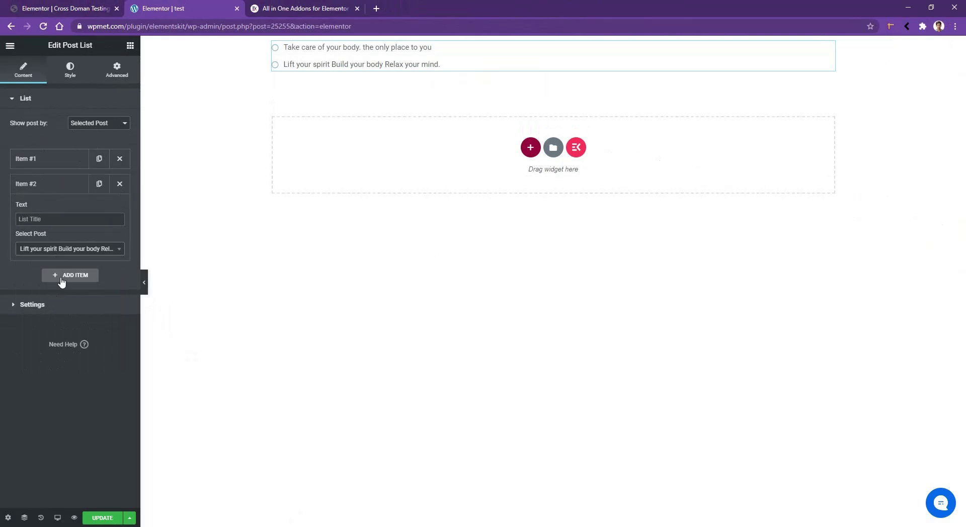
Step: Add a third list item linked to the post "Lift your spirit Build your body Relax your mind." with the text "Three"
left_click(61, 276)
left_click(60, 275)
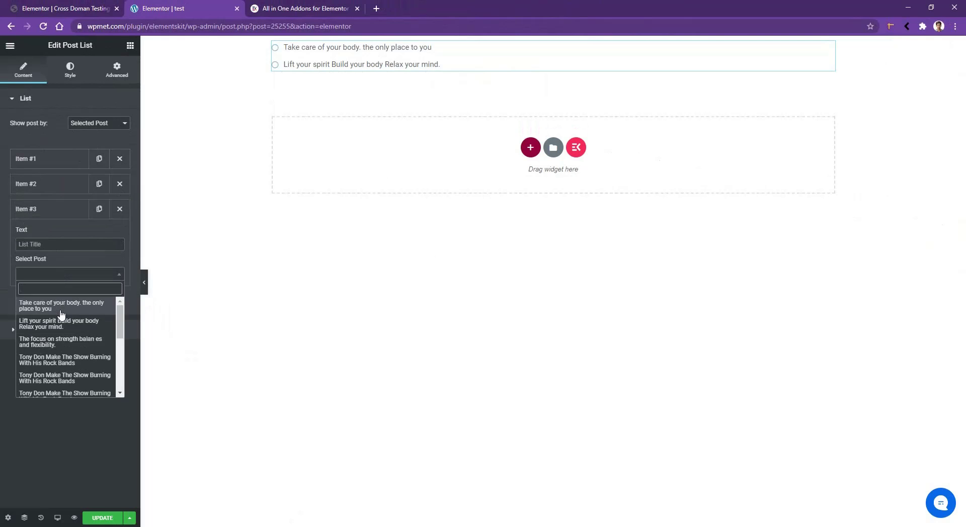
left_click(61, 324)
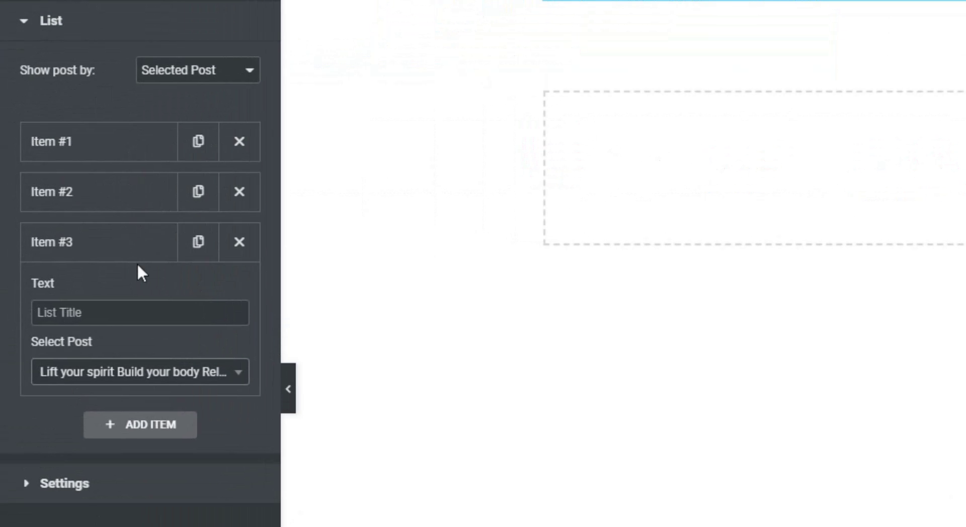
left_click(96, 307)
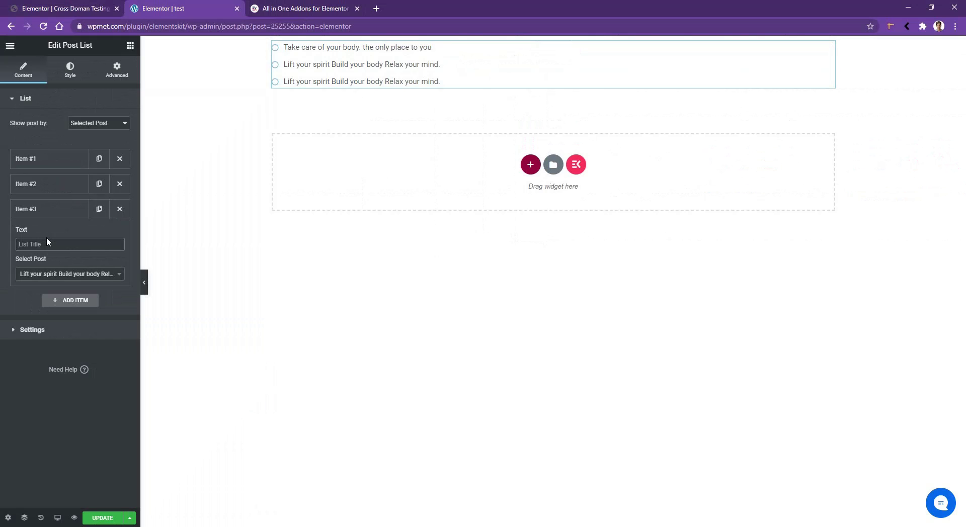
type("T")
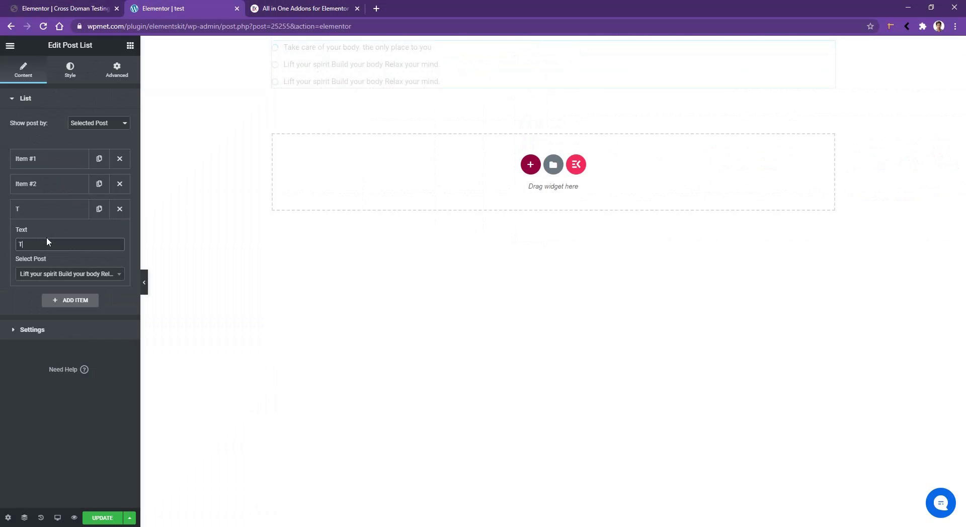
type("hree")
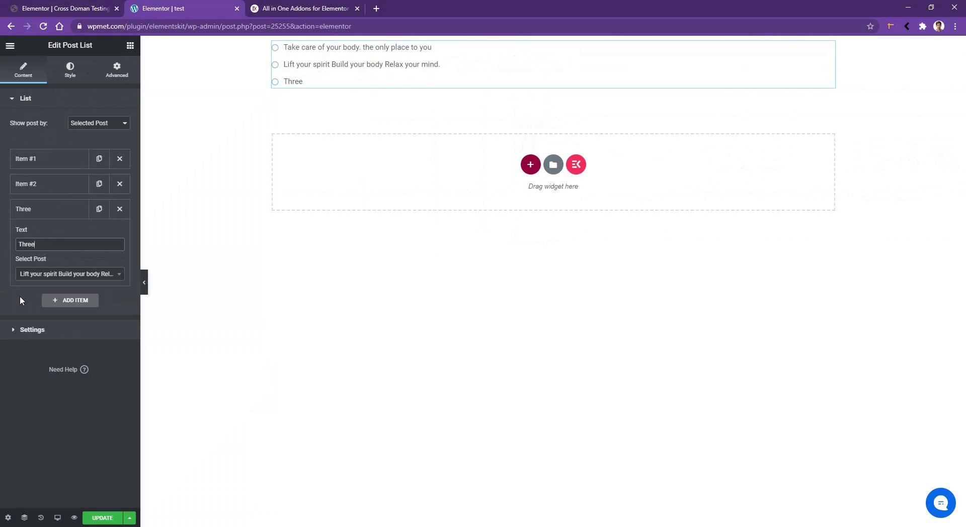
Step: Set the post list layout to Horizontal and change the item icon to a circled check mark
left_click(31, 333)
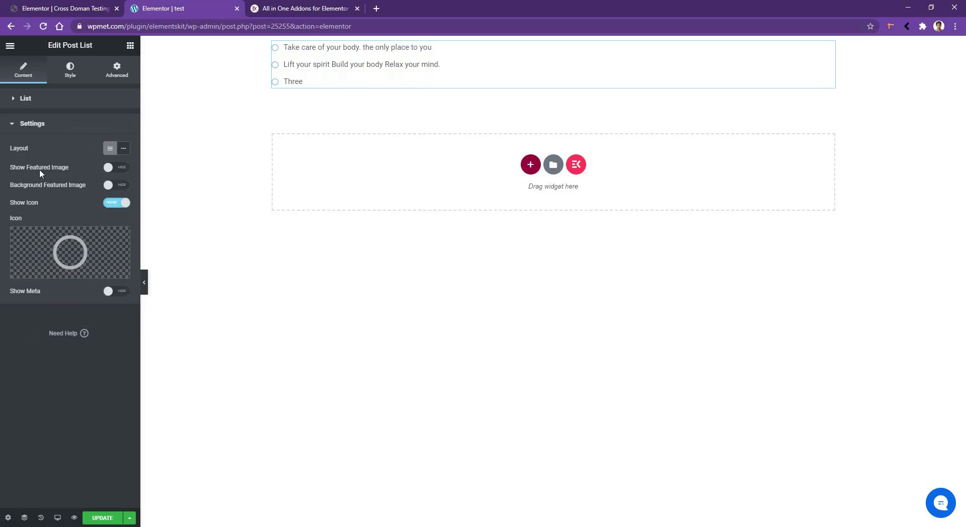
left_click(123, 149)
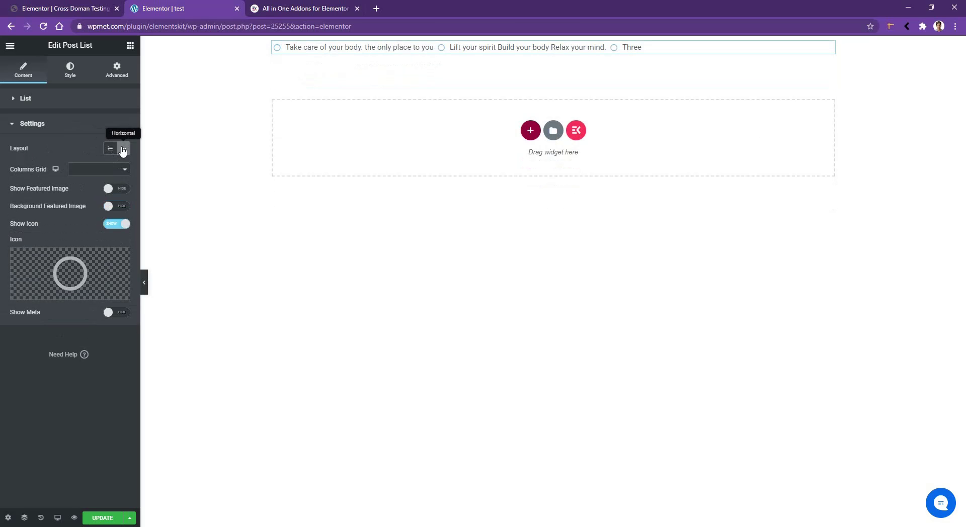
left_click(73, 262)
double_click(453, 186)
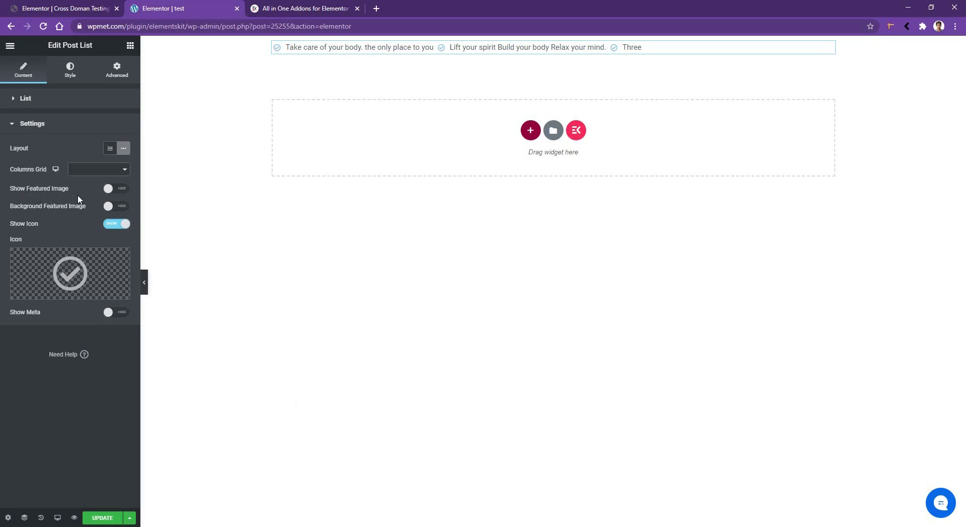
Step: Enable the featured image, the background featured image and the meta display for the post list
left_click(112, 194)
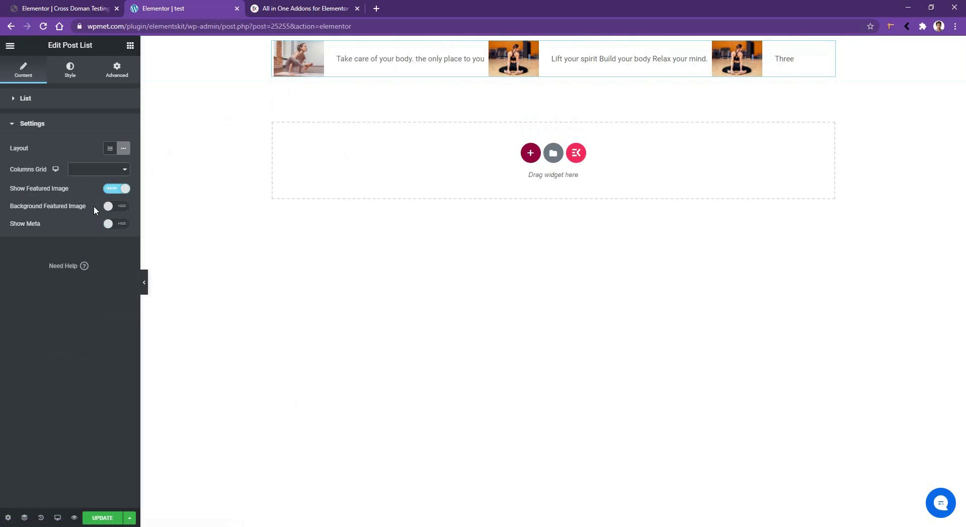
left_click(117, 207)
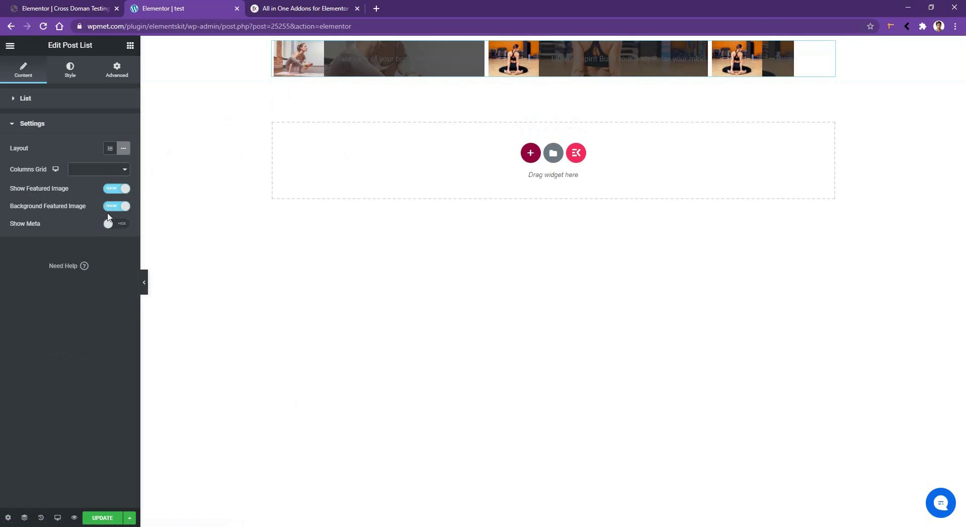
left_click(118, 225)
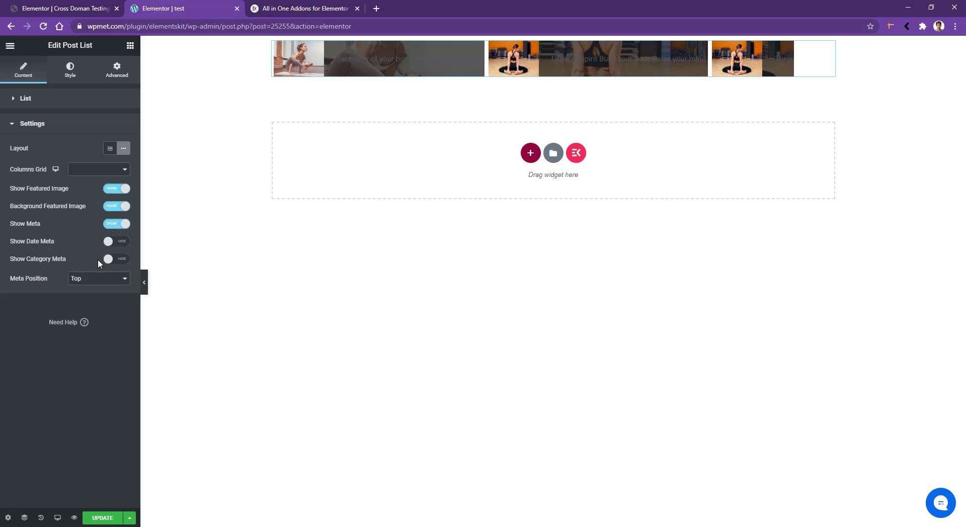
Step: Show the category meta for the post list and set the meta position to Bottom
left_click(115, 260)
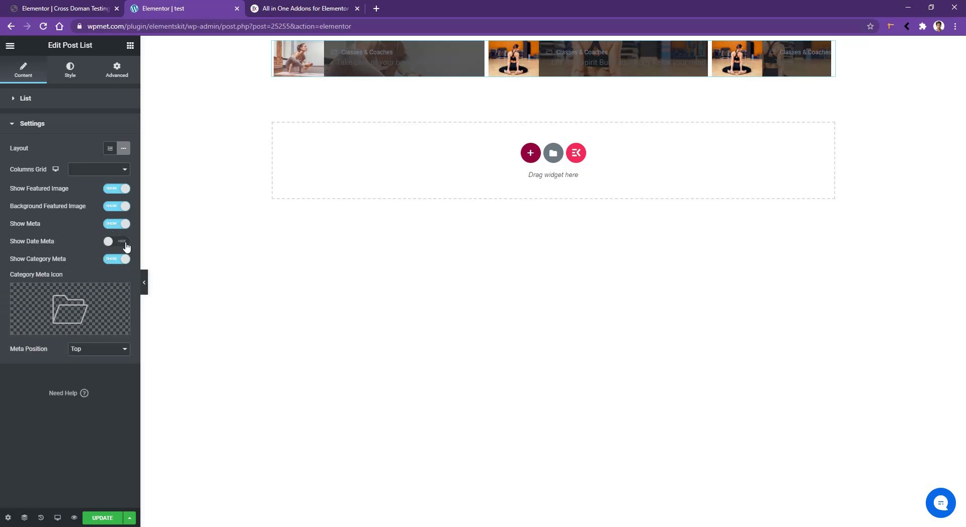
mouse_move(52, 303)
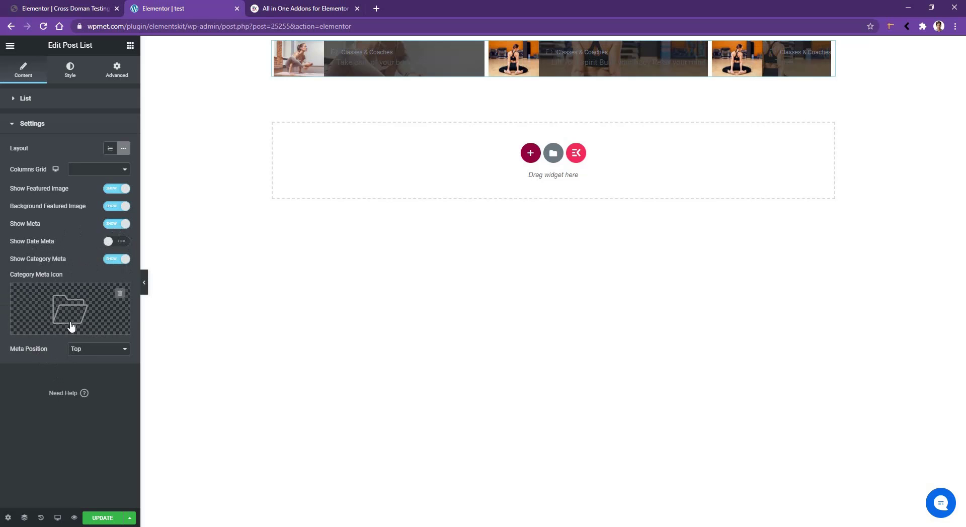
left_click(79, 350)
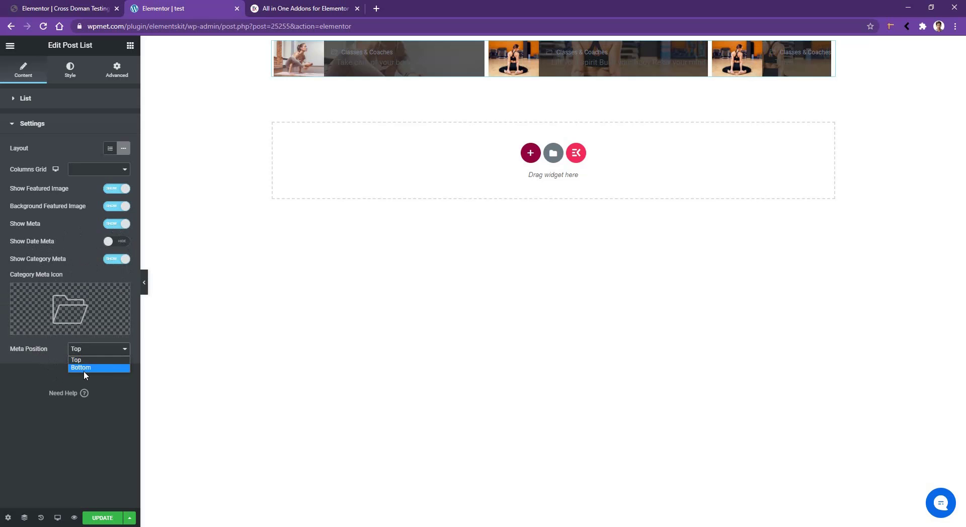
left_click(83, 368)
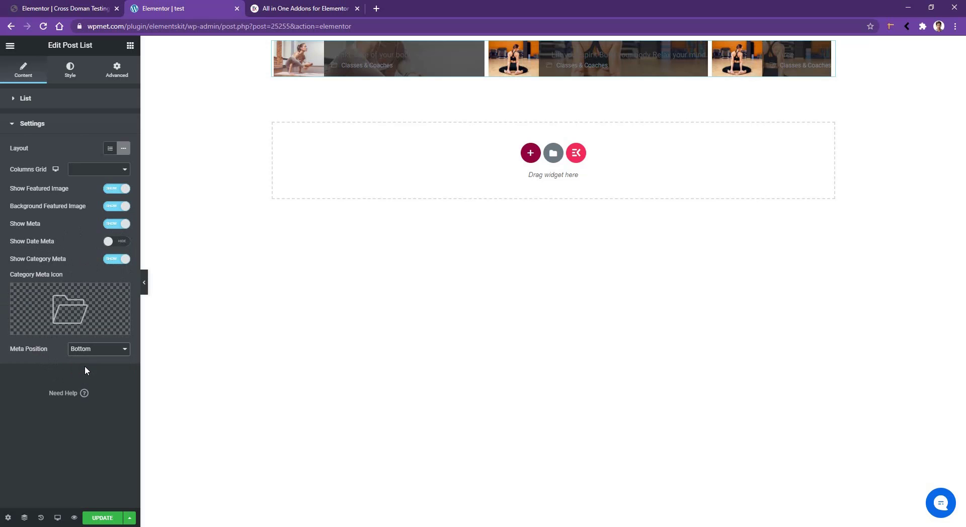
Step: Arrange the post list in a grid of 3 columns
left_click(70, 80)
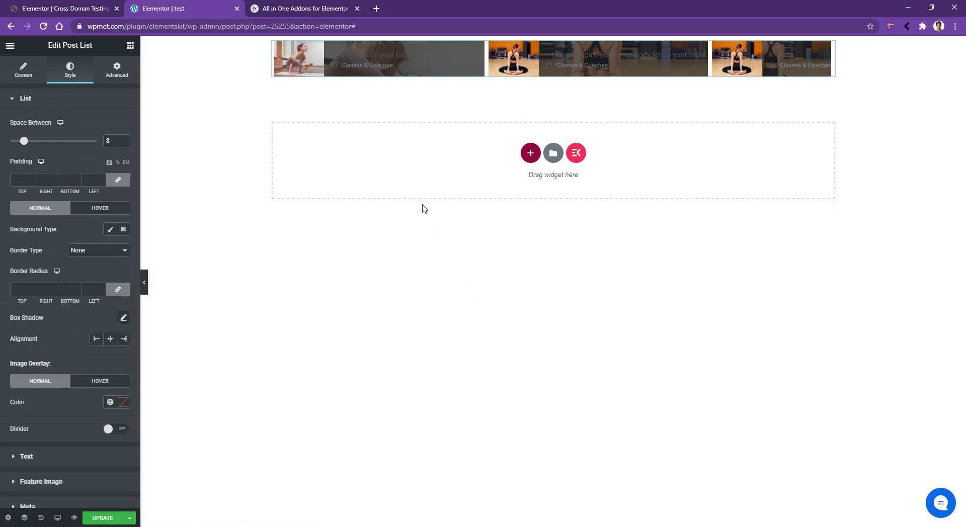
left_click(26, 79)
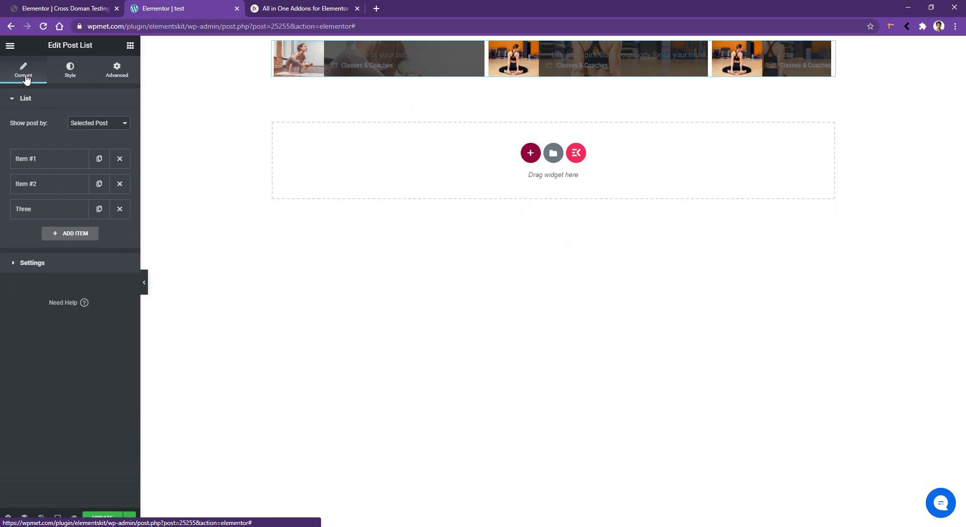
left_click(53, 265)
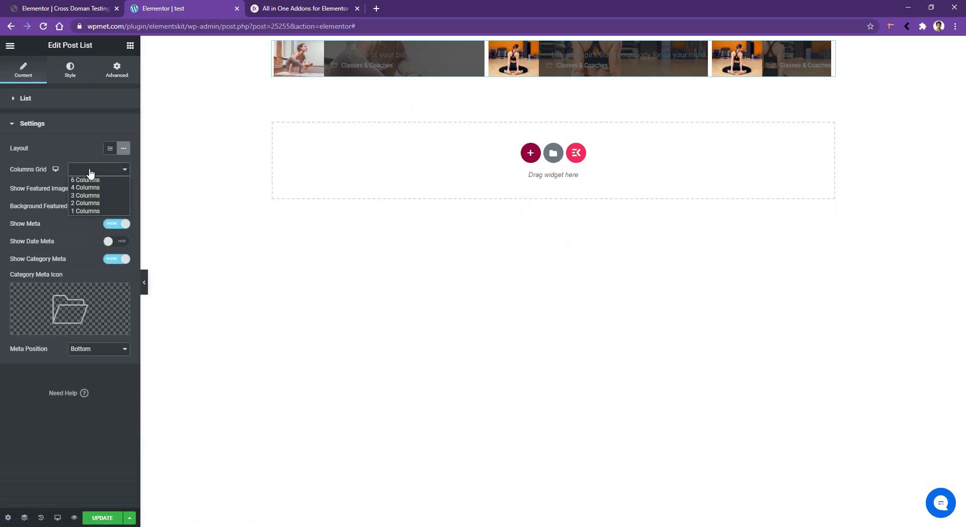
left_click(99, 195)
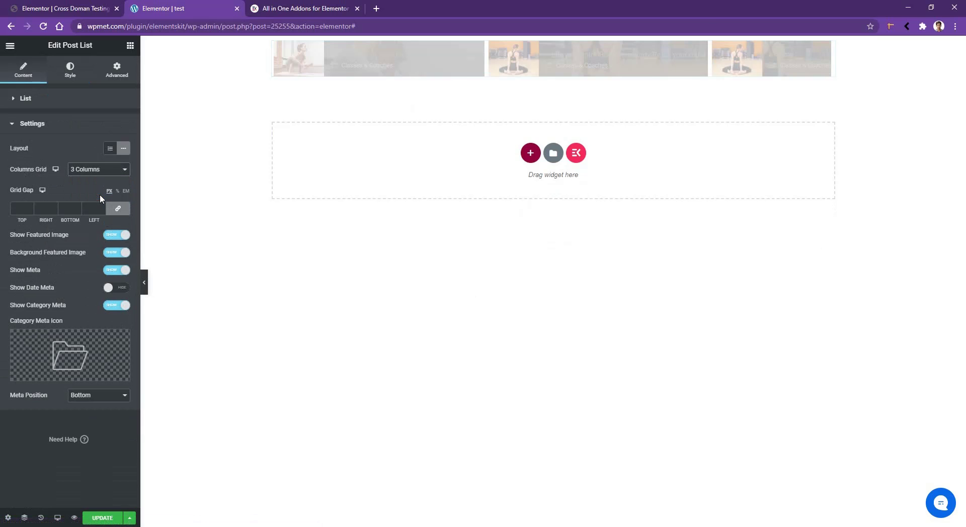
Step: Style the list items with 20 px padding and a 5 px border radius on all sides
left_click(70, 73)
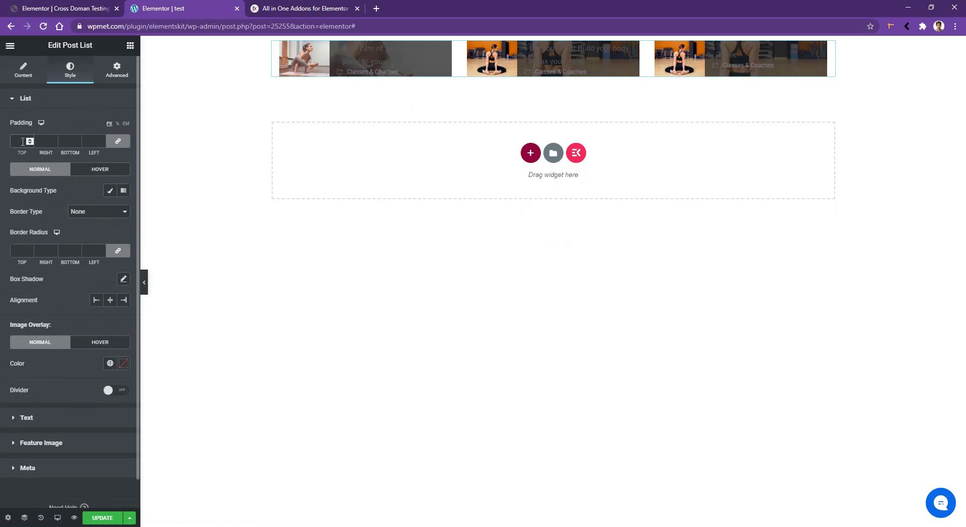
type("20")
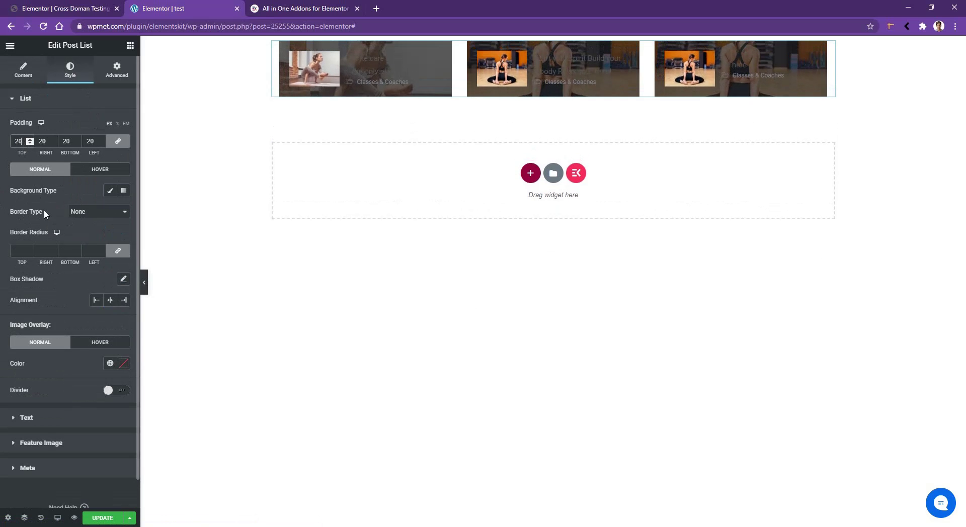
left_click(19, 250)
type("5")
Step: Add a box shadow to the list items with a slight downward vertical offset
left_click(124, 279)
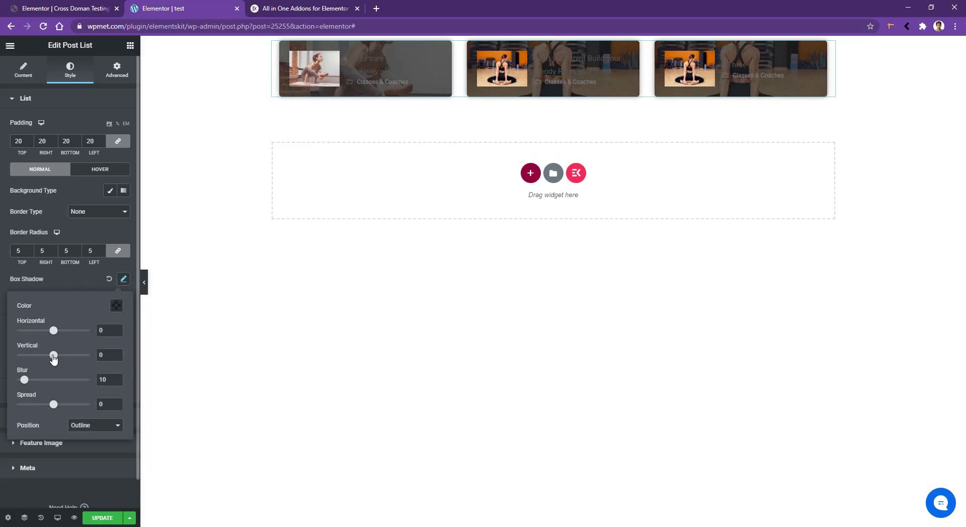
left_click_drag(54, 355, 59, 355)
left_click(136, 343)
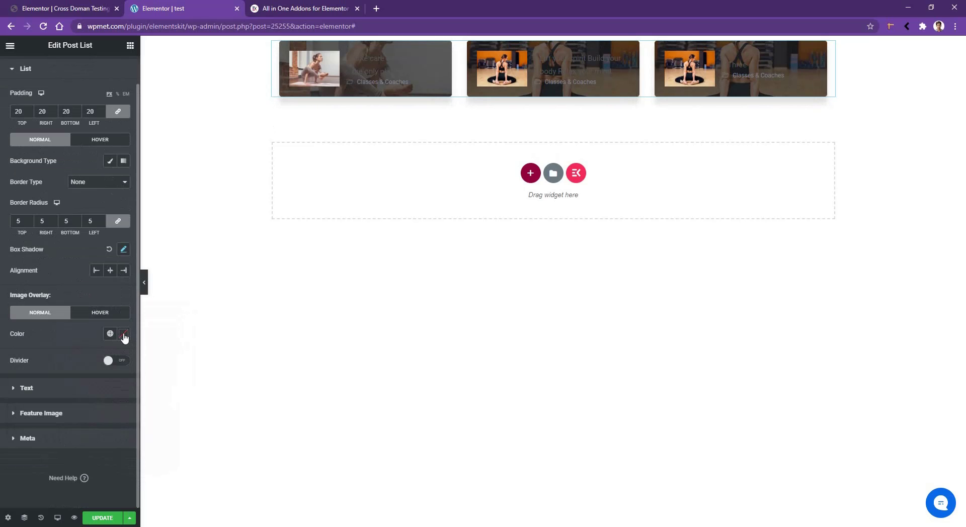
Step: Give the list items' normal image overlay a semi-transparent red colour
left_click(123, 334)
mouse_move(159, 404)
left_mouse_down()
mouse_move(159, 396)
mouse_move(150, 401)
left_mouse_up()
left_click_drag(186, 473, 133, 476)
left_click(18, 336)
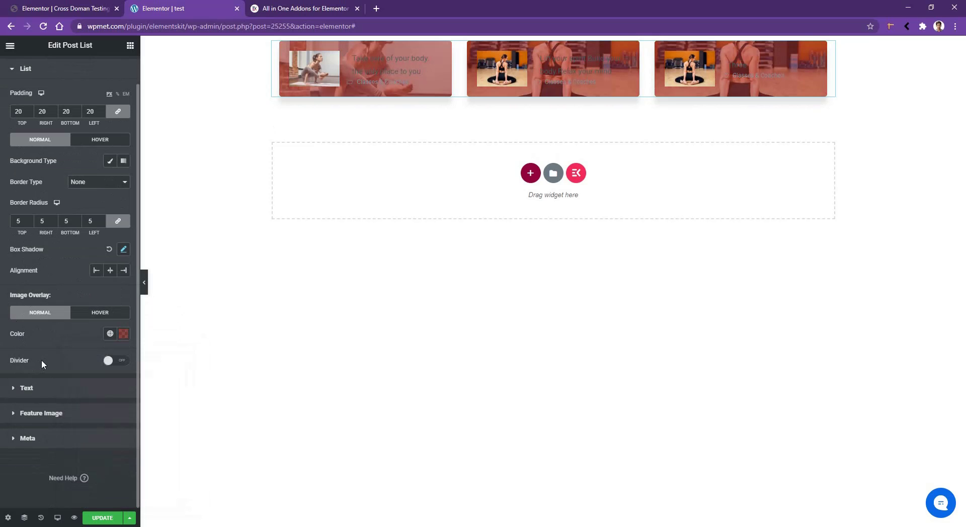
Step: Set the post list's text colour to white and its left padding to 0
left_click(38, 389)
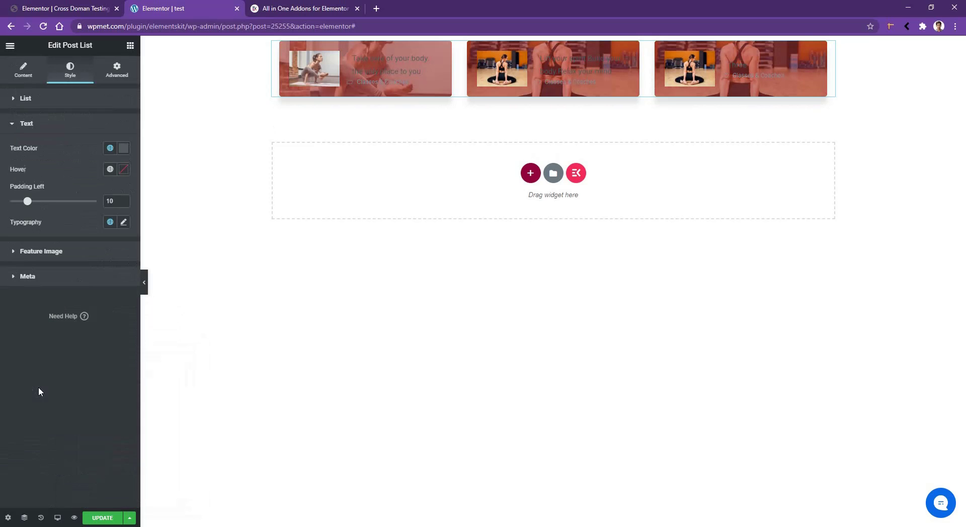
left_click(123, 148)
left_click(84, 147)
left_click(122, 149)
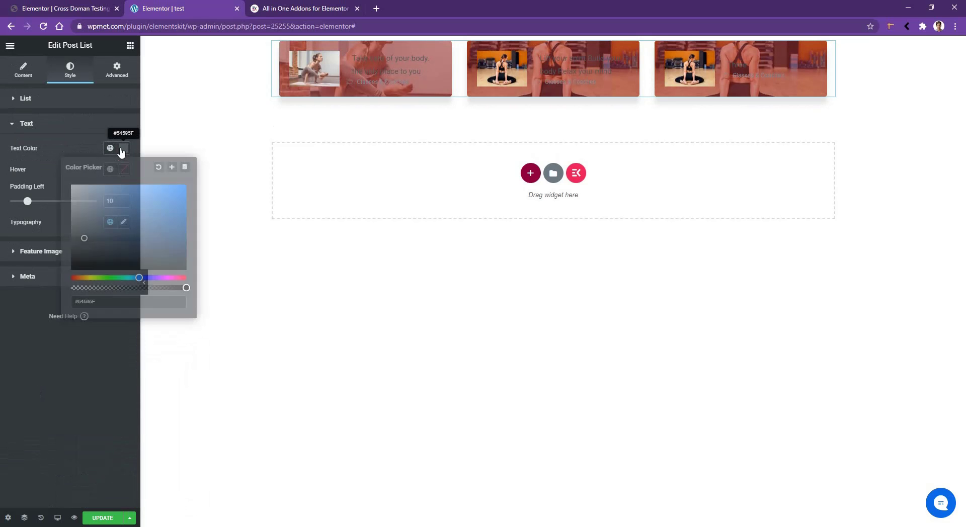
left_click_drag(81, 237, 38, 152)
left_click(39, 154)
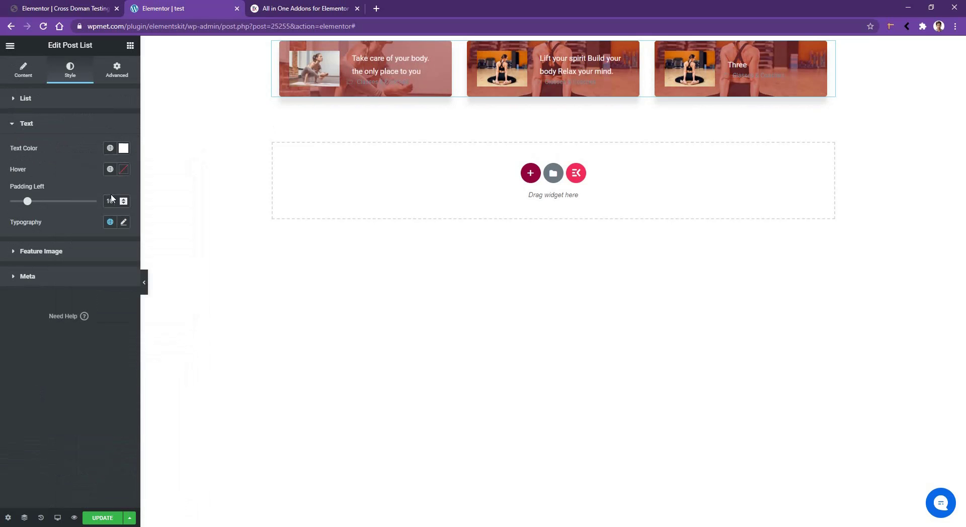
left_click_drag(117, 201, 100, 203)
type("0")
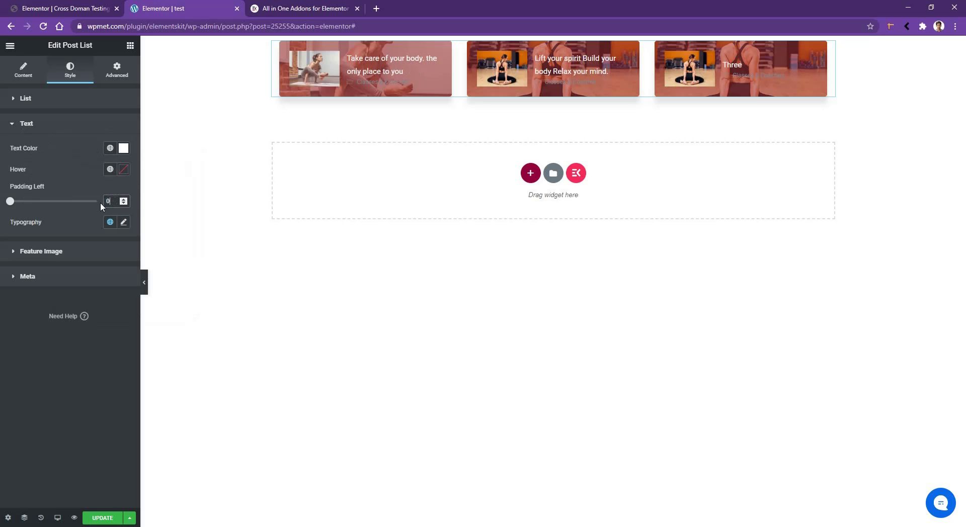
Step: Set the post text's typography to size 20 px with a different font family
left_click(123, 222)
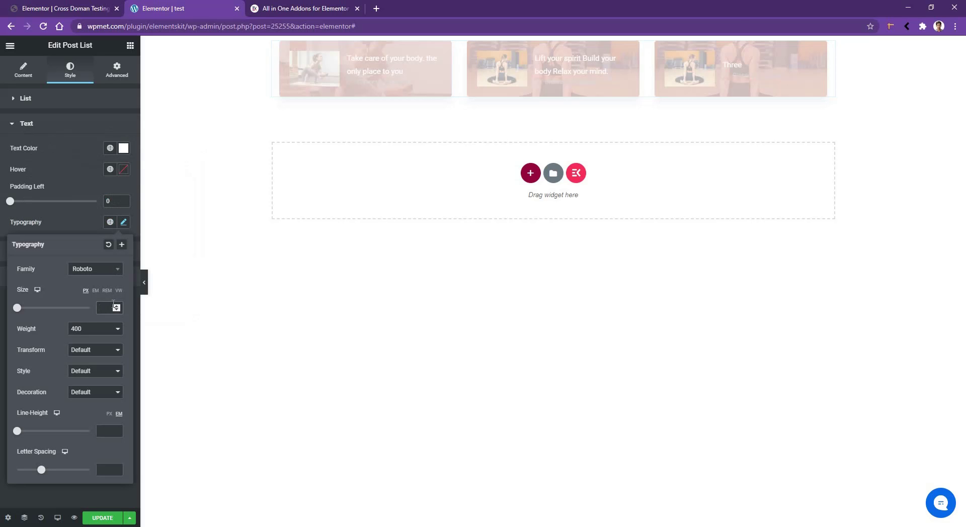
type("20")
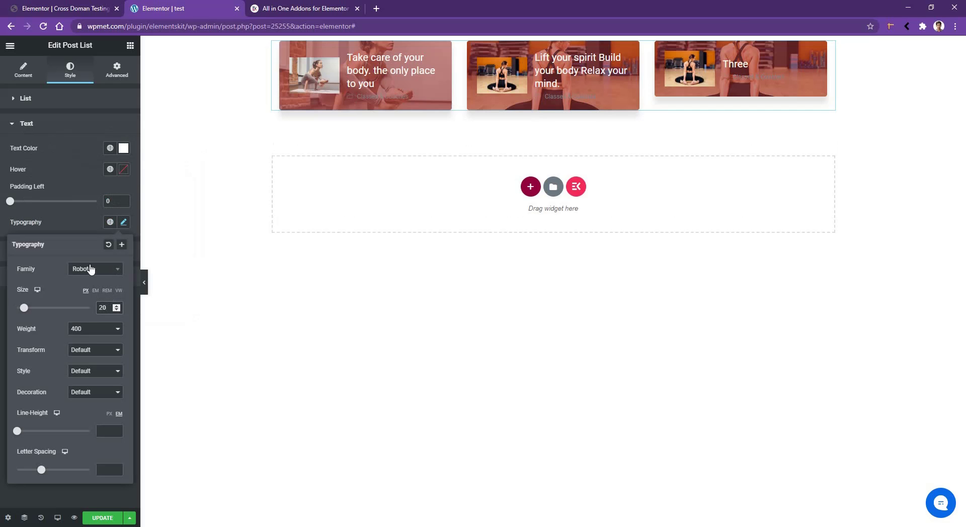
left_click(91, 270)
type("ac")
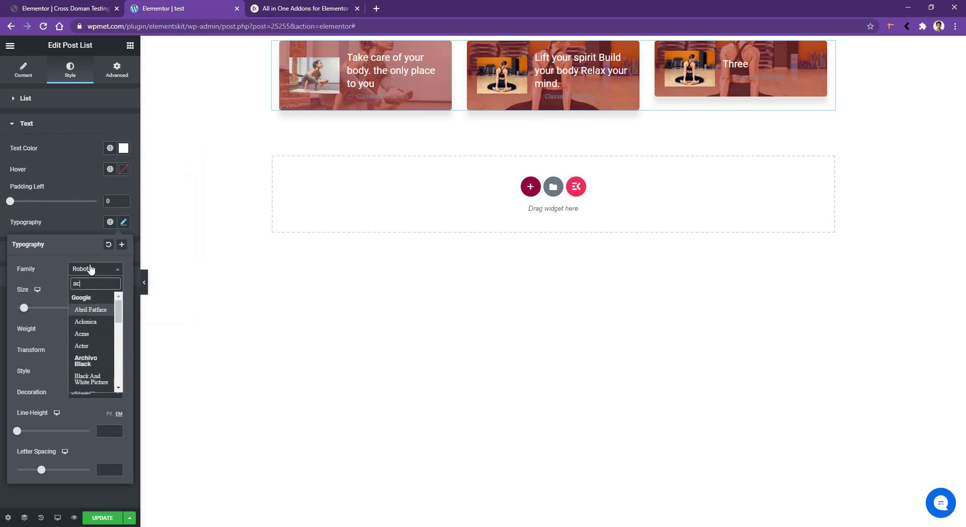
left_click(77, 227)
Step: Round the feature images with a border radius of 30 px on all sides
left_click(68, 253)
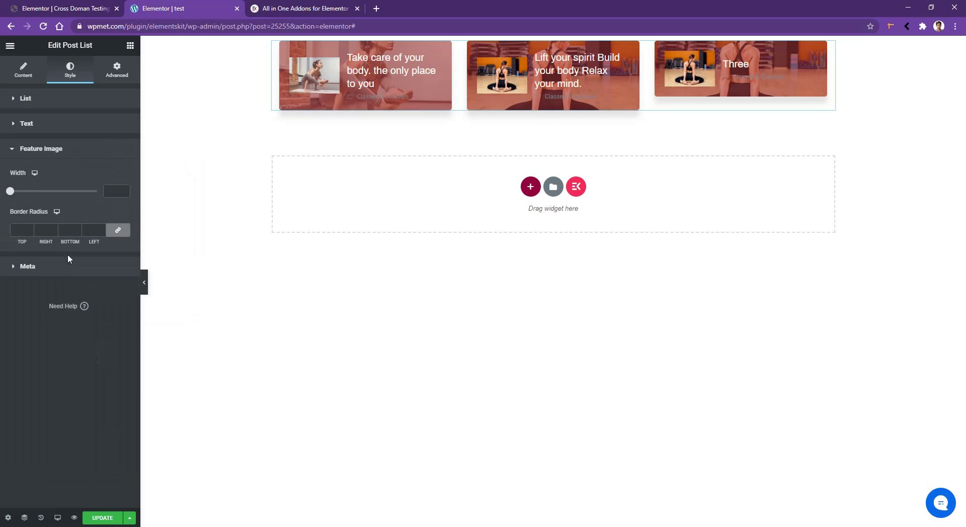
left_click(18, 229)
type("30")
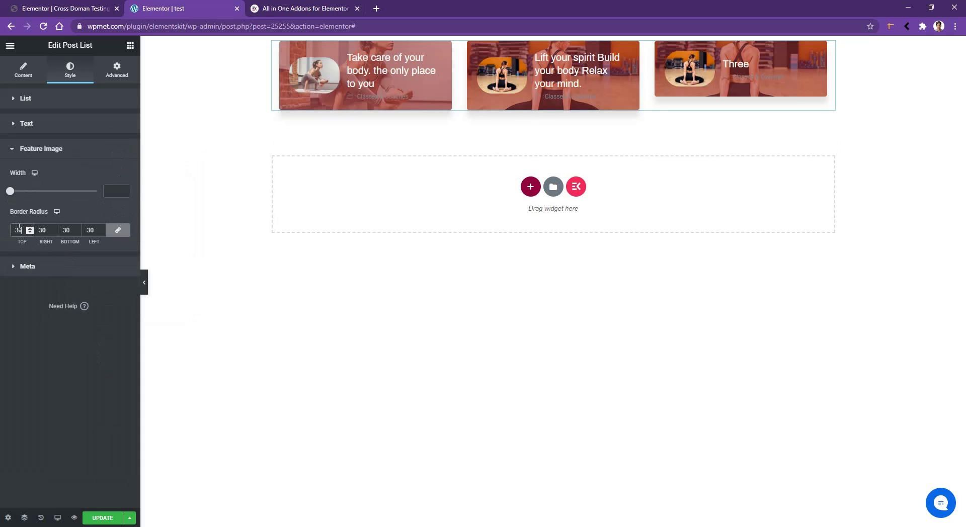
Step: Set the meta's normal colour to white and its icon size to 18 px
left_click(32, 269)
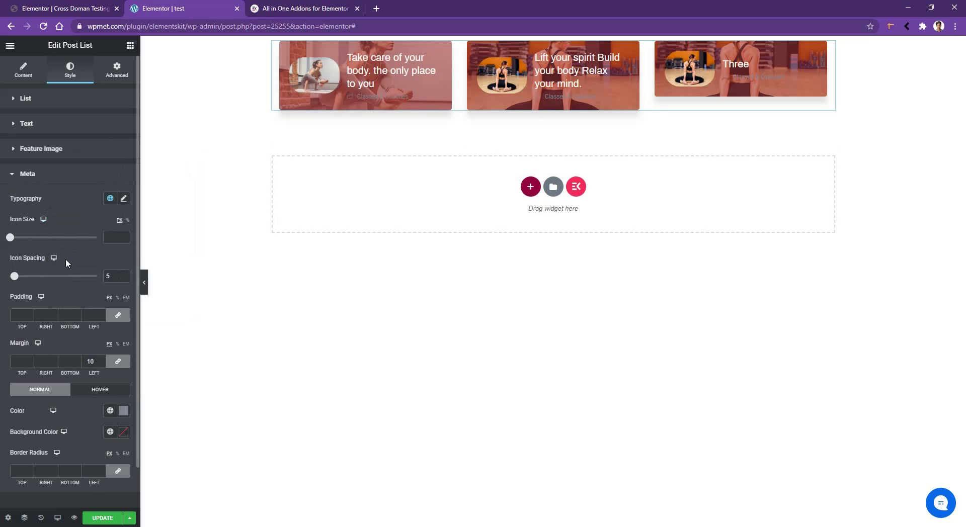
scroll(35, 350, "down", 1)
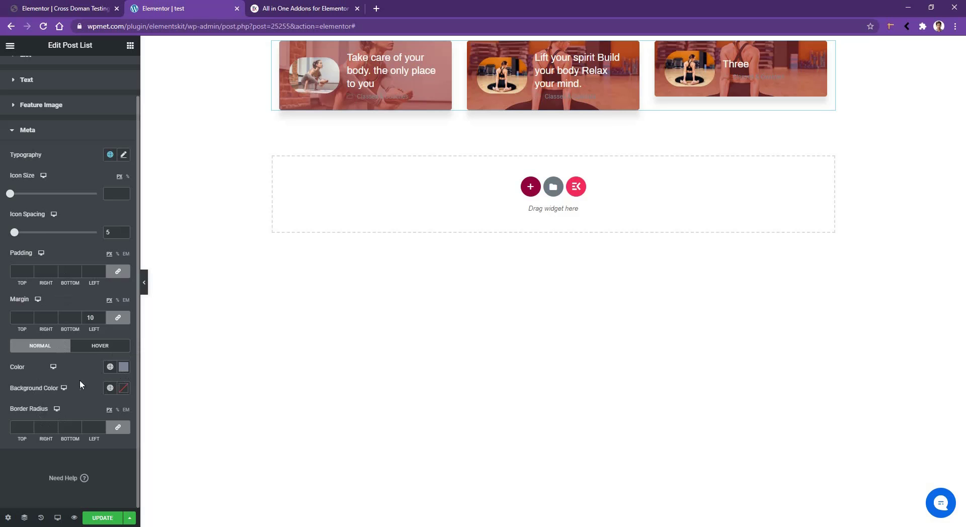
left_click(124, 367)
left_click(114, 192)
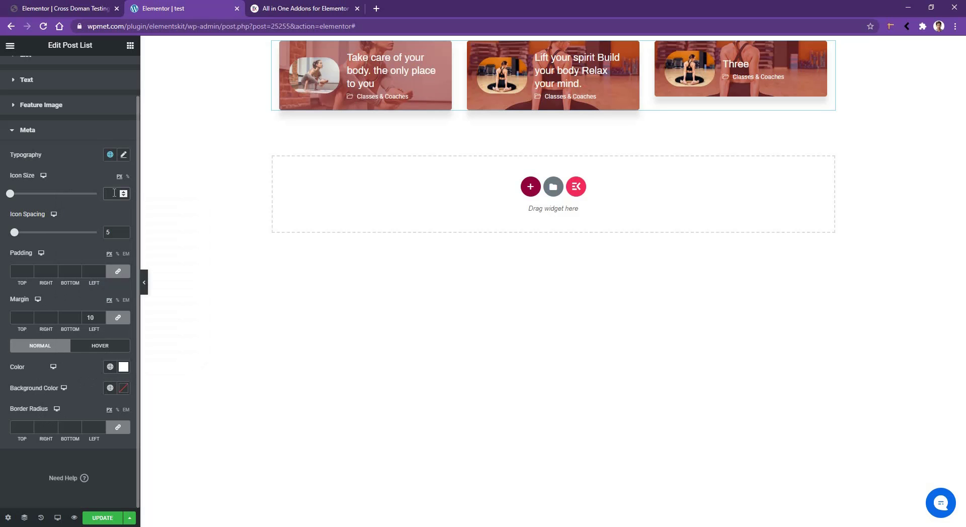
type("18")
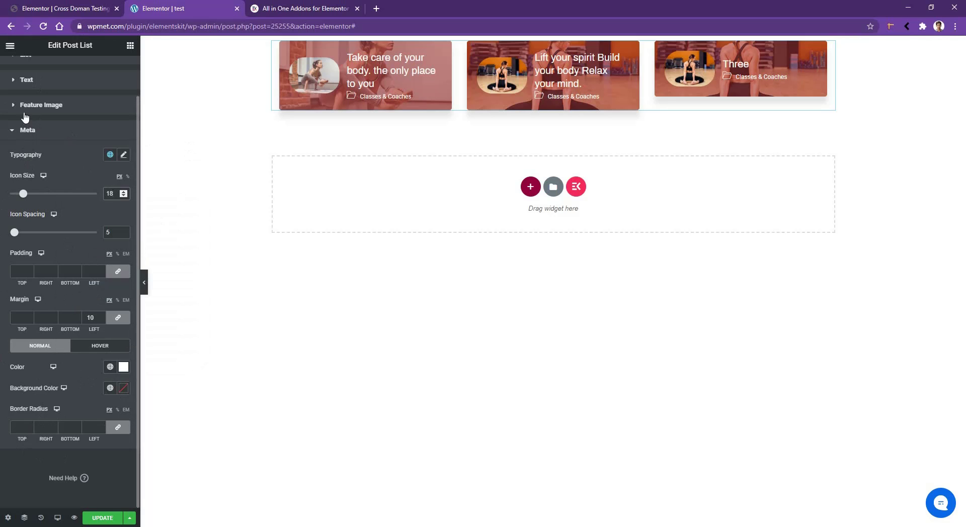
Step: Set the feature image width to 67
left_click(31, 105)
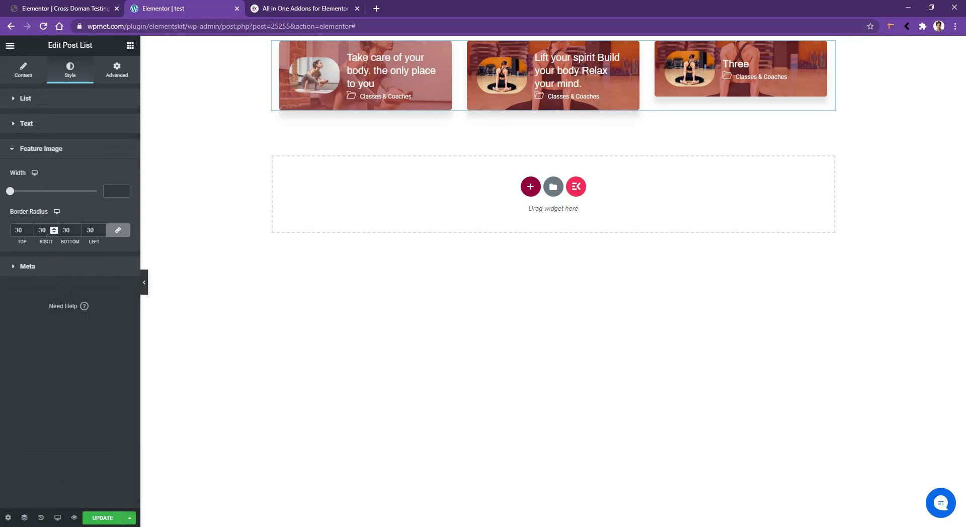
left_click_drag(10, 196, 37, 198)
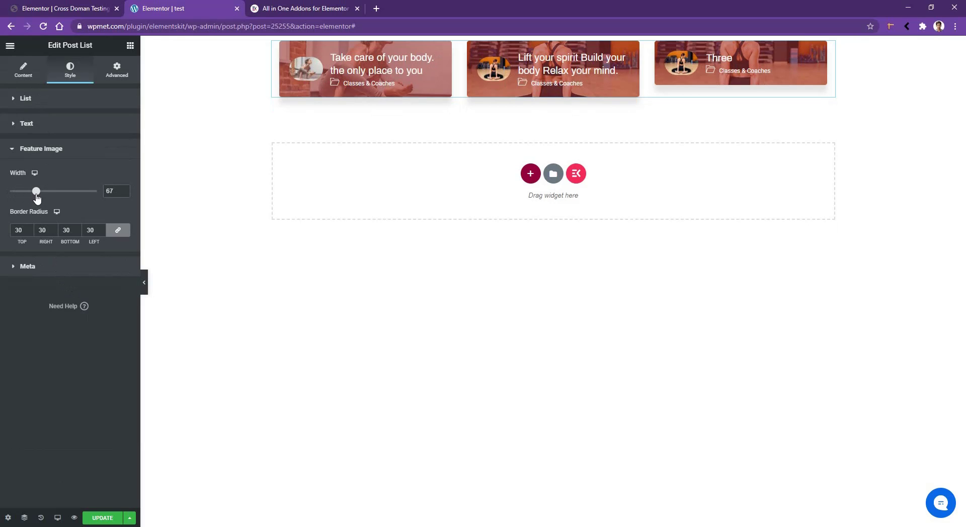